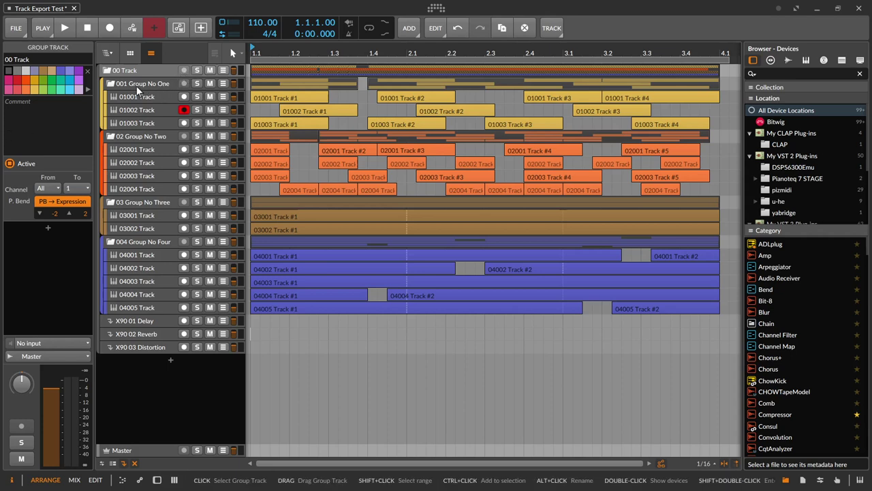
click(107, 70)
click(107, 70)
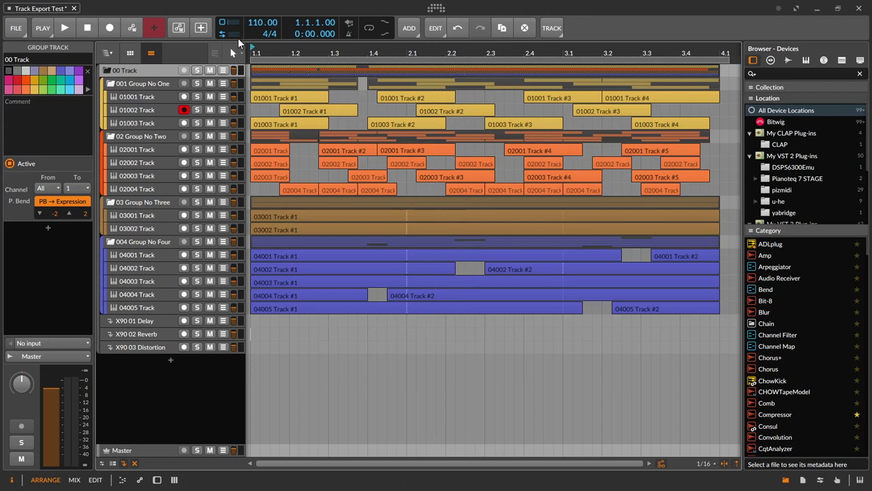
Export the individual tracks in the four groups and the X90 effect tracks as 16-bit WAVE files to the Test Export folder
click(16, 28)
click(74, 168)
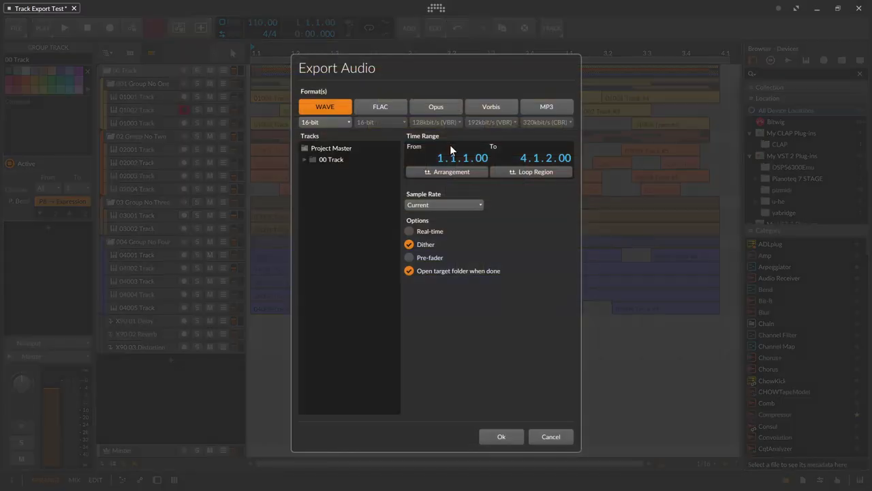
click(303, 160)
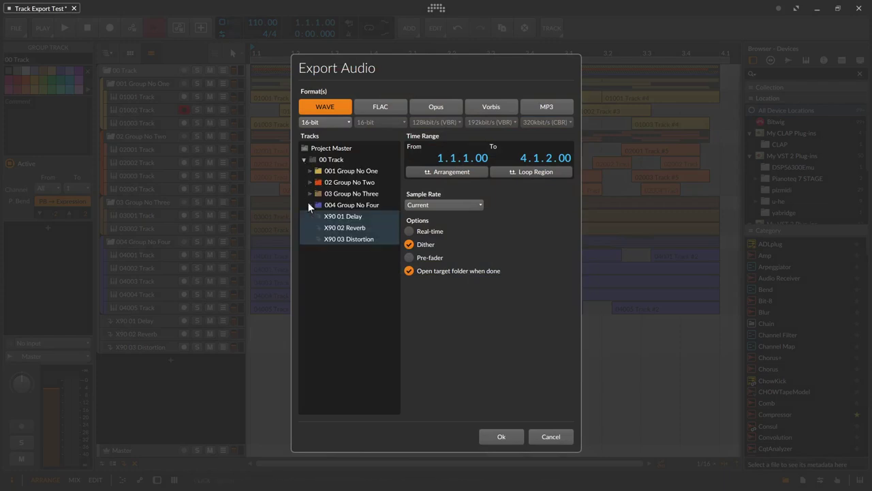
click(309, 204)
click(310, 193)
click(310, 182)
click(310, 171)
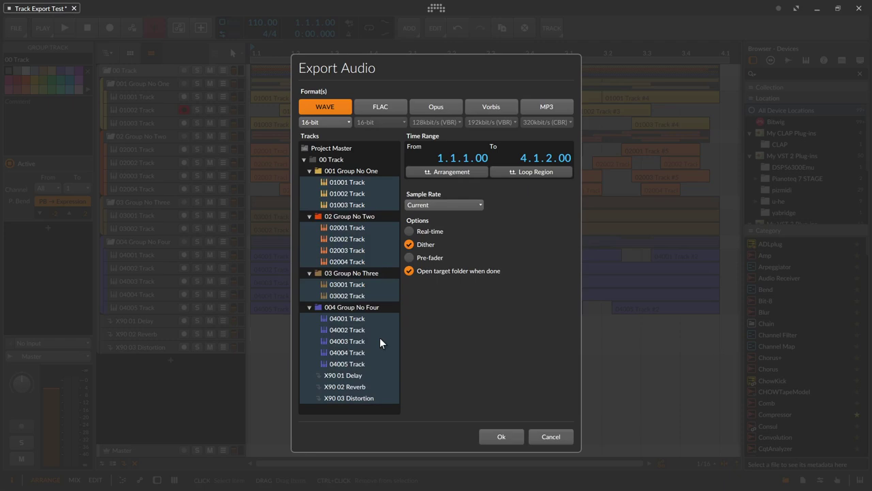
click(501, 437)
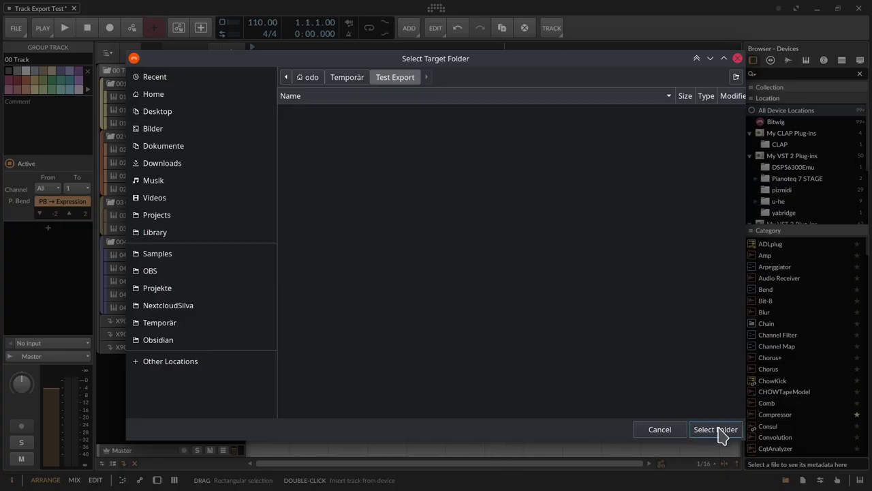
click(719, 429)
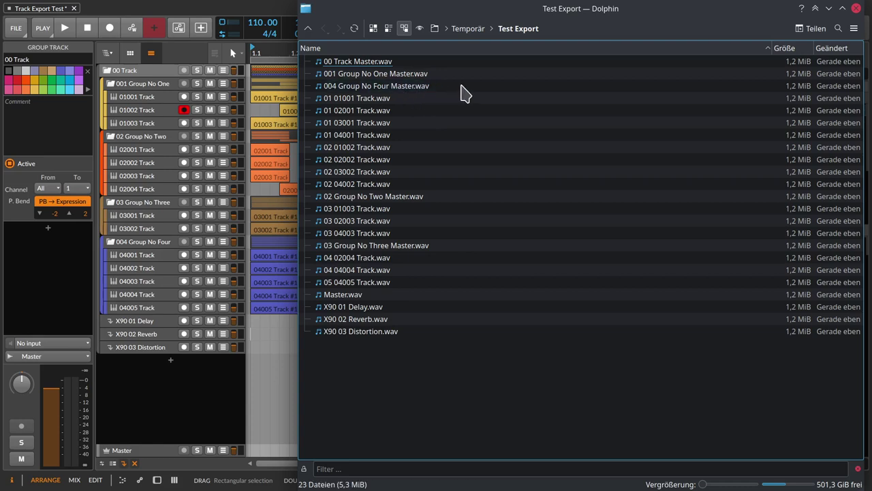
Examine 00 Track Master.wav, Master.wav and the four group master files among the exported files
click(427, 64)
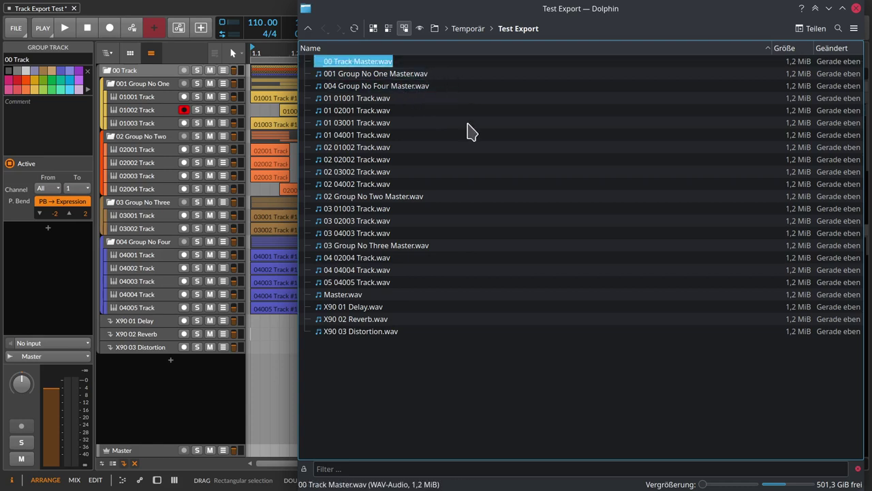
ctrl+click(436, 294)
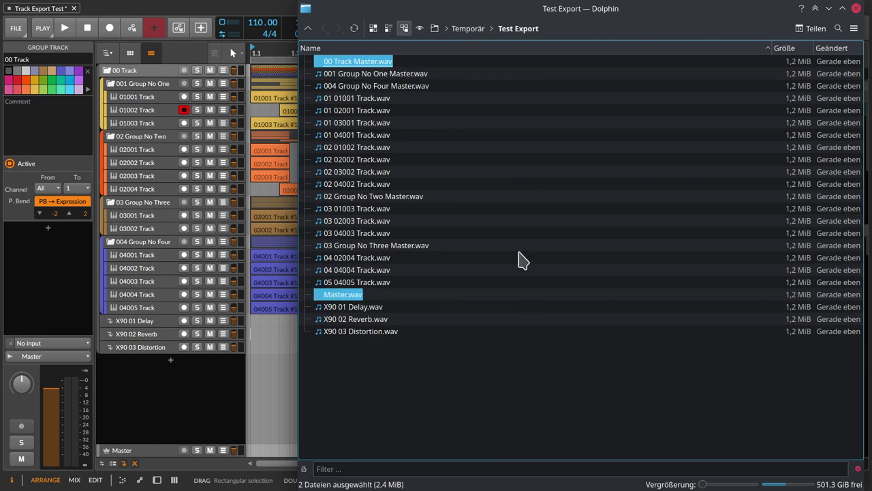
click(449, 75)
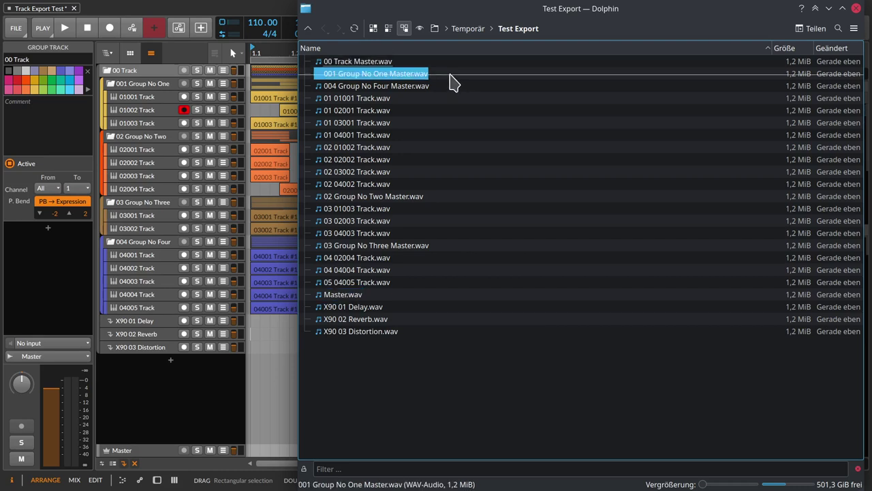
shift+click(449, 86)
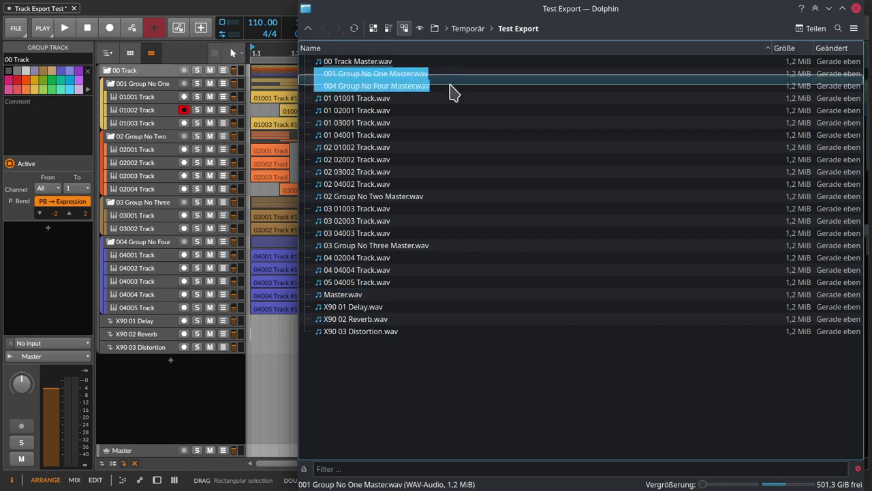
ctrl+click(462, 199)
ctrl+click(464, 248)
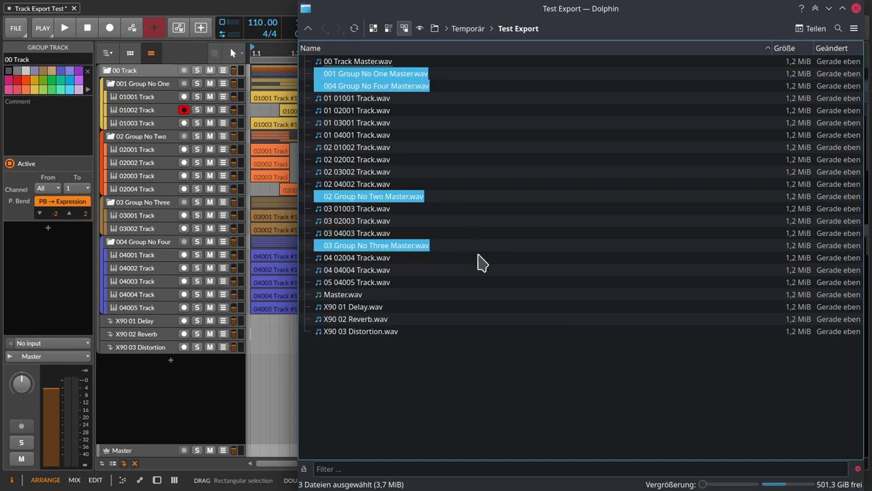
click(493, 182)
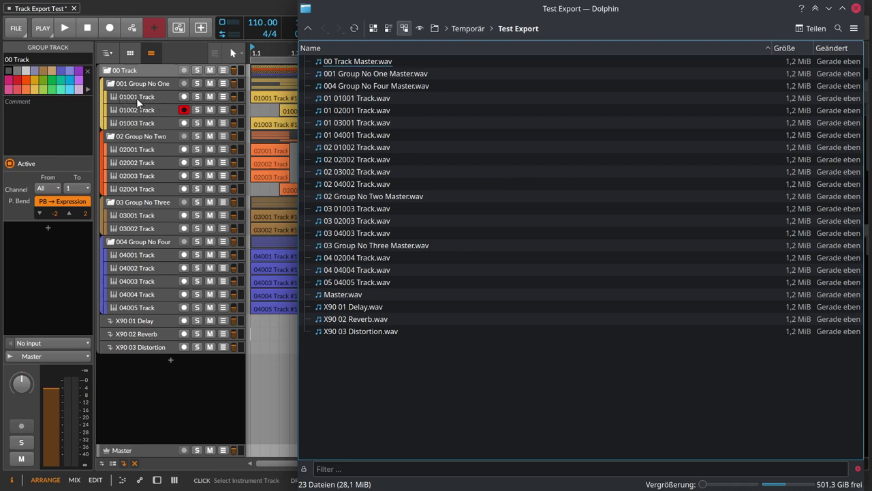
Compare the exported files prefixed 01 and 02 with the track order and grouping in the project
click(430, 100)
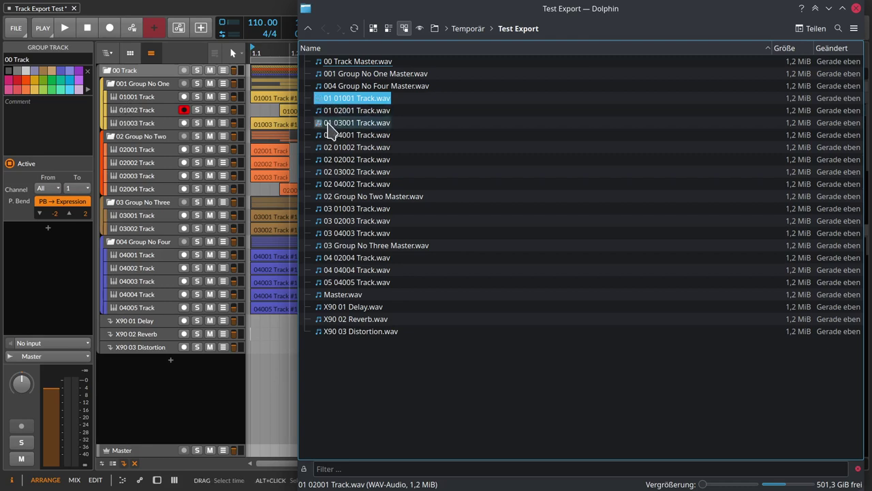
click(413, 113)
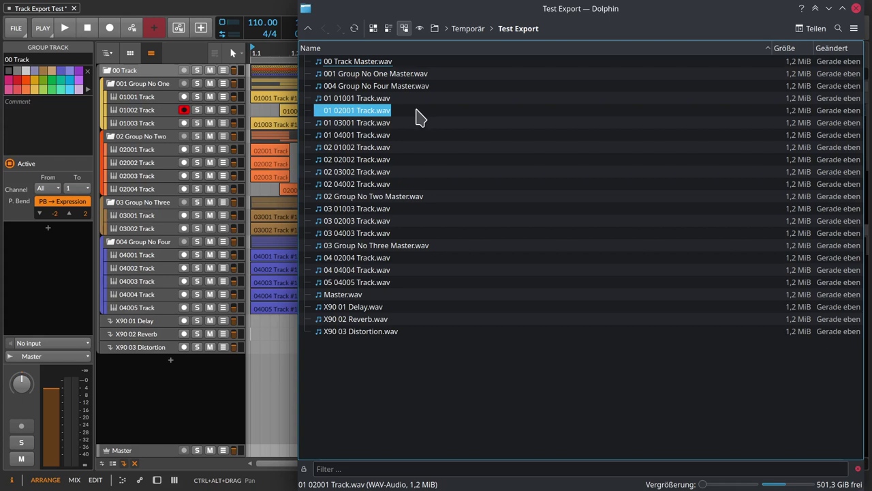
drag(416, 102, 354, 202)
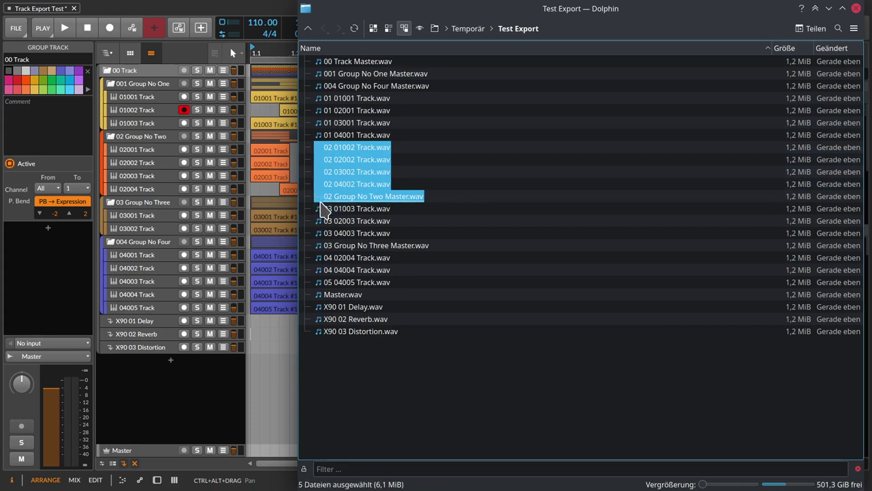
click(385, 202)
drag(450, 201, 416, 152)
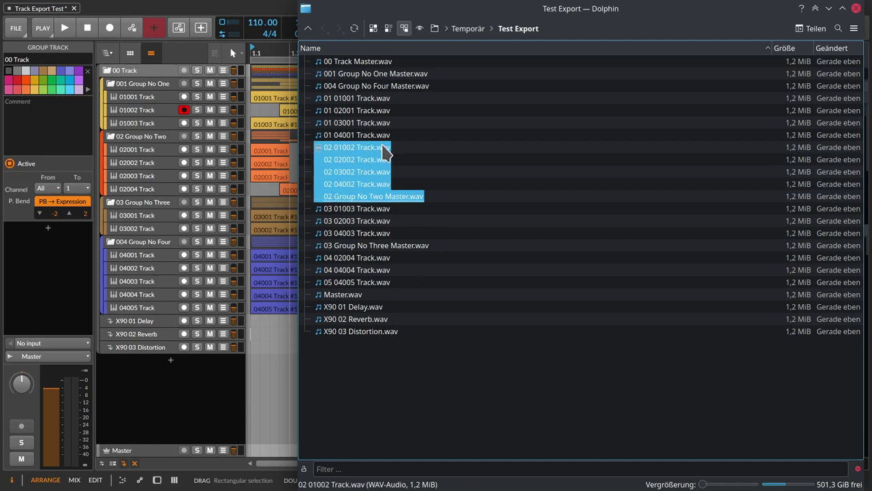
Examine the files prefixed 03 and 04, 004 Group No Four Master.wav and the three X90 effect files
drag(400, 204, 410, 249)
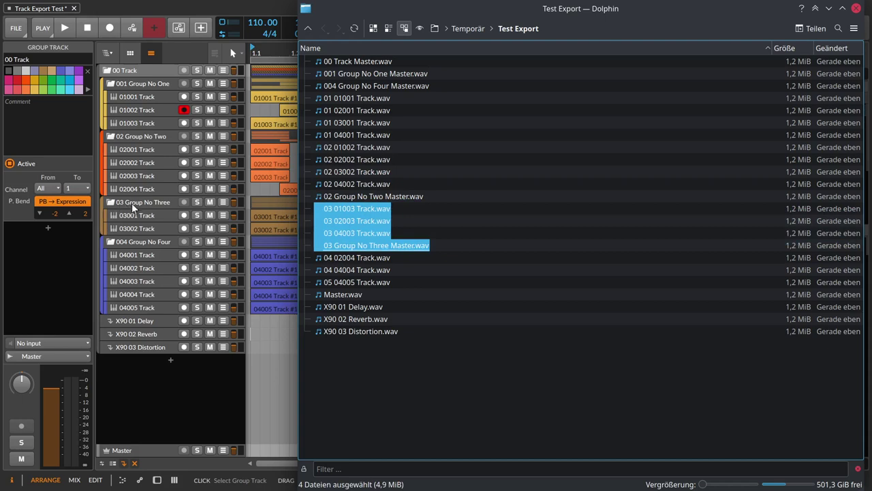
click(407, 261)
drag(408, 260, 408, 275)
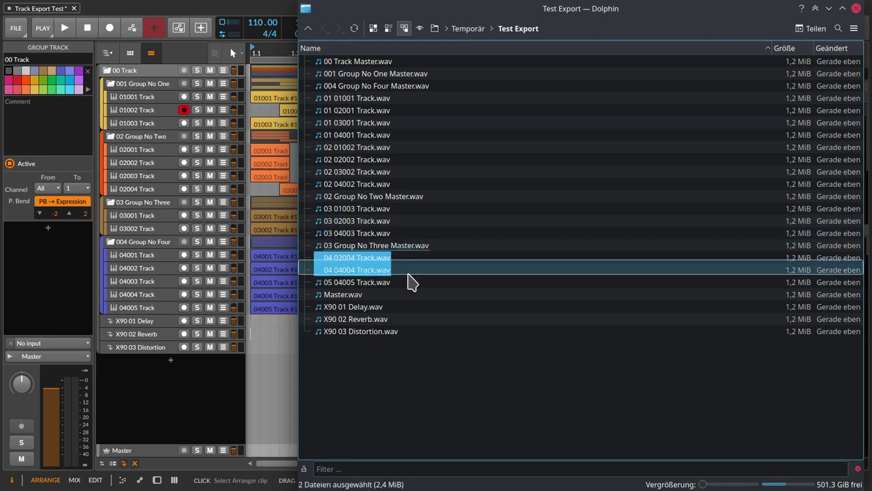
drag(454, 91, 458, 95)
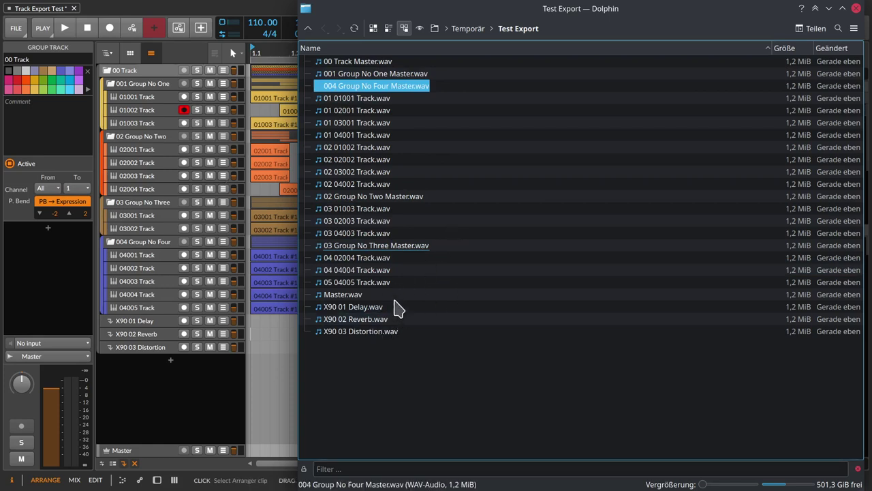
drag(404, 313, 426, 368)
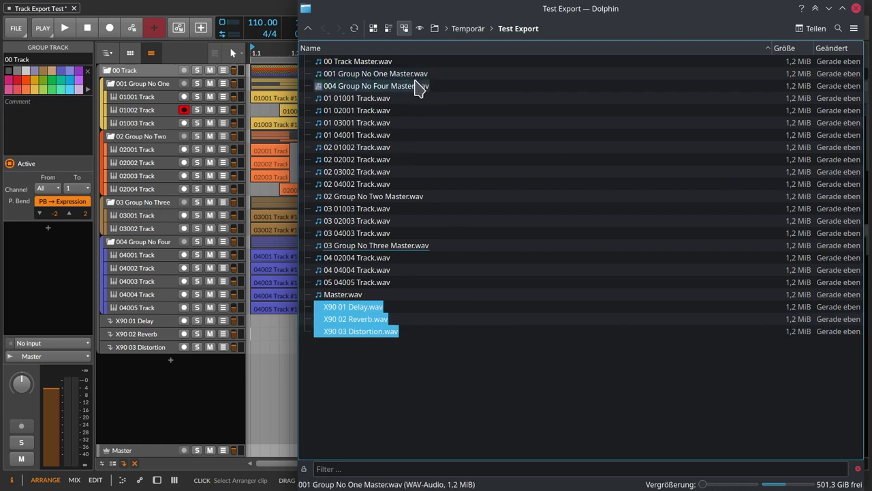
Delete all exported audio files from the Test Export folder
drag(458, 370, 356, 37)
key(Delete)
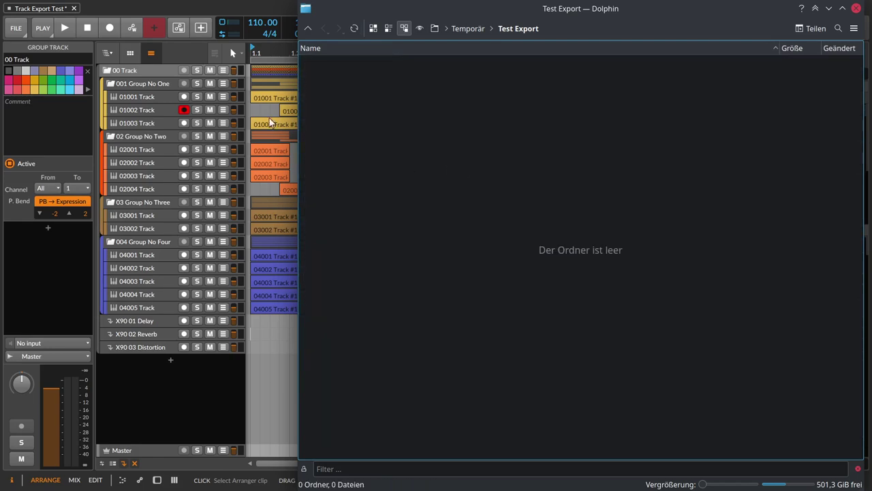
Open the audio export settings of the project and expand 00 Track and its four groups in the track list
click(14, 30)
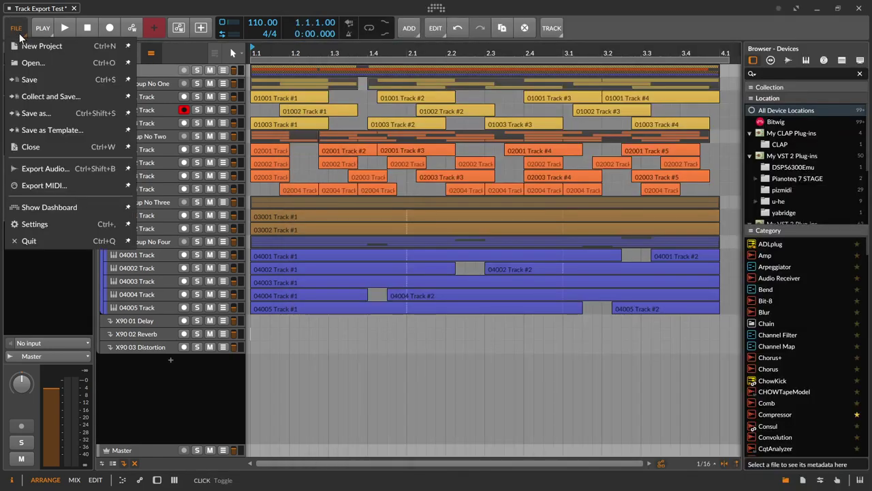
click(49, 172)
click(303, 160)
click(309, 205)
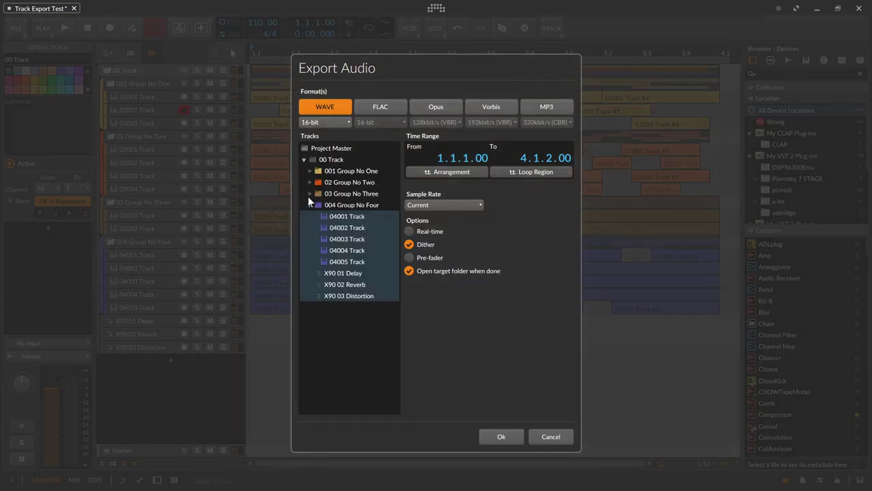
click(309, 193)
click(310, 182)
click(309, 171)
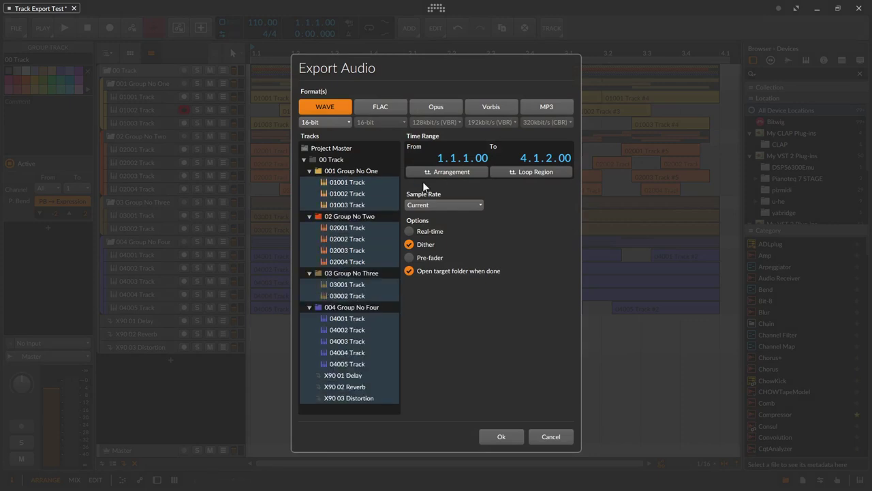
Add all four group tracks to the track selection and export as 16-bit WAVE files to the Test Export folder
ctrl+click(358, 169)
ctrl+click(358, 218)
ctrl+click(358, 274)
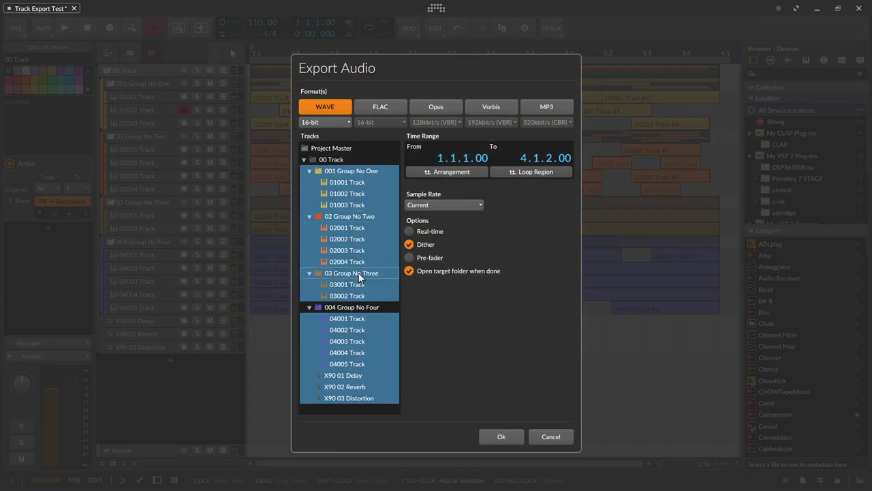
ctrl+click(362, 307)
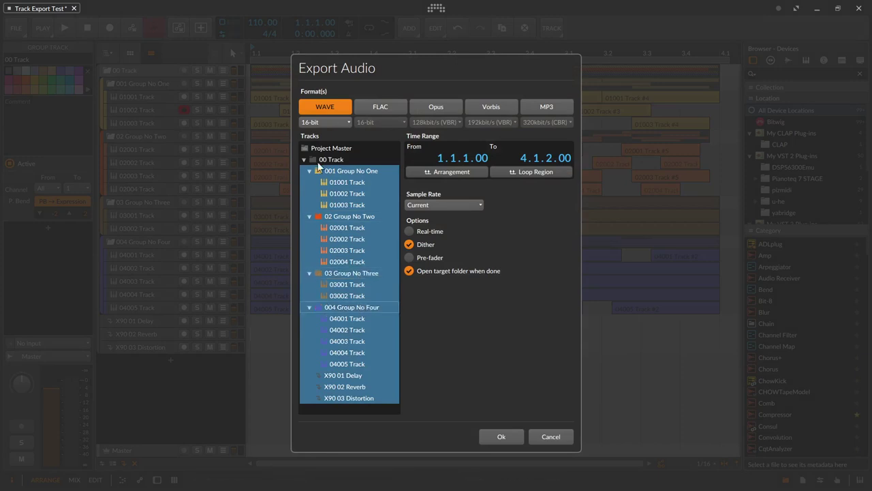
click(497, 441)
click(721, 429)
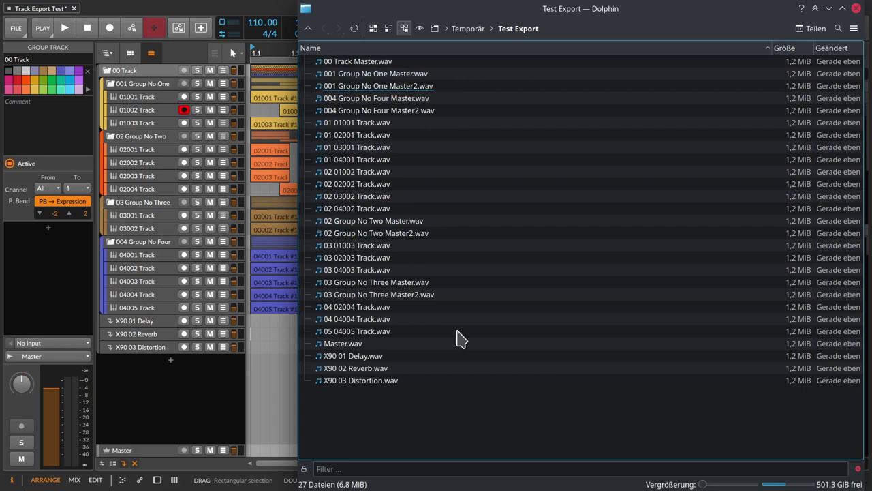
Clear the Test Export folder by deleting every file of the export that included the group tracks
drag(434, 420, 473, 386)
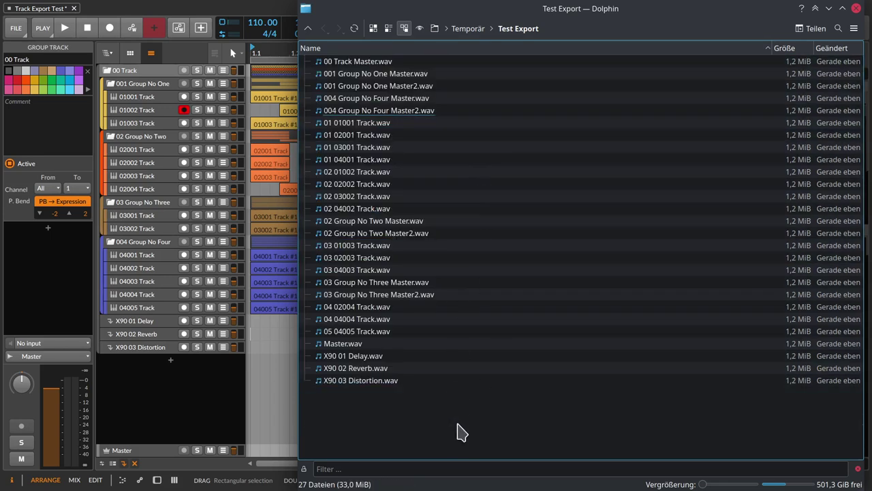
drag(473, 450, 436, 14)
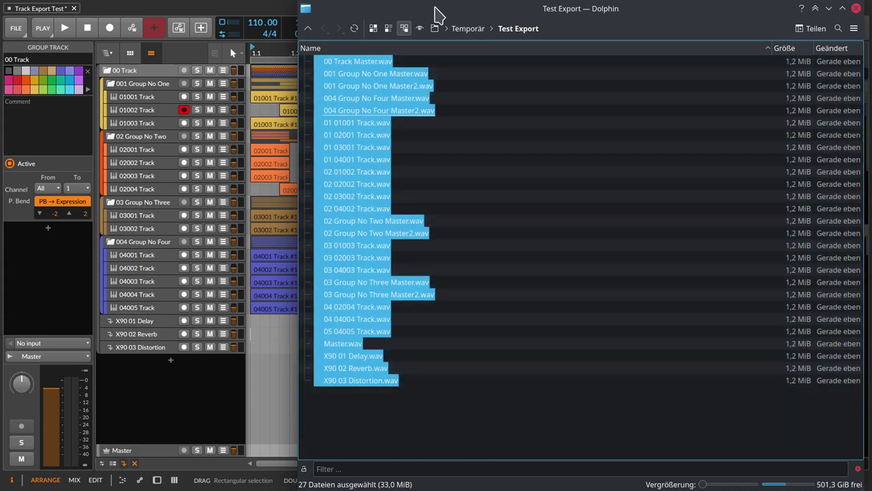
key(Delete)
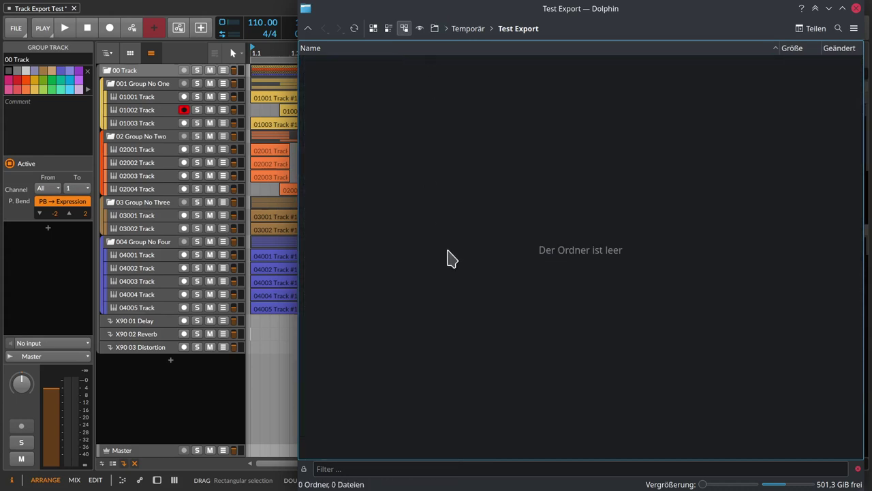
Set up another audio export with all groups expanded and every entry selected, including Project Master and 00 Track
click(20, 30)
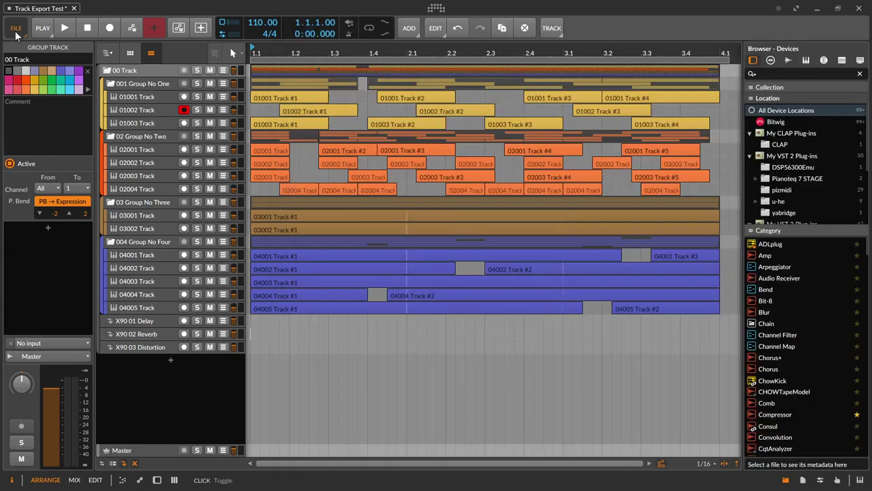
click(42, 172)
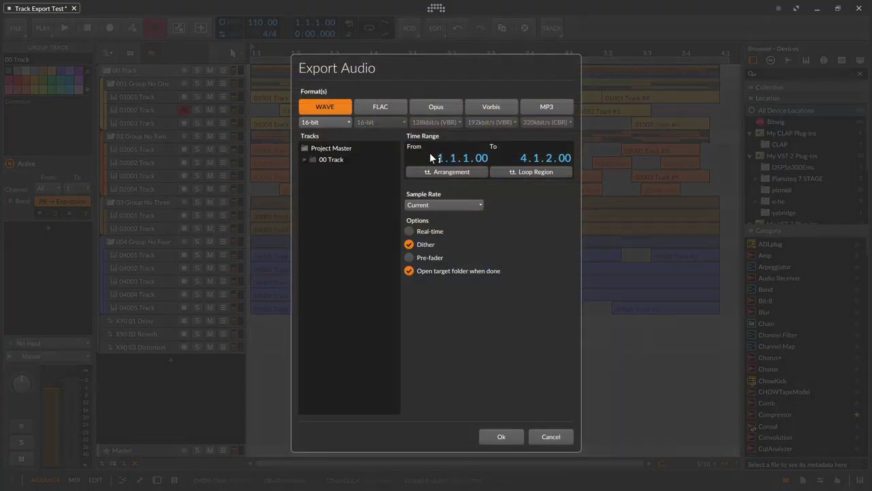
click(305, 158)
click(310, 205)
click(310, 193)
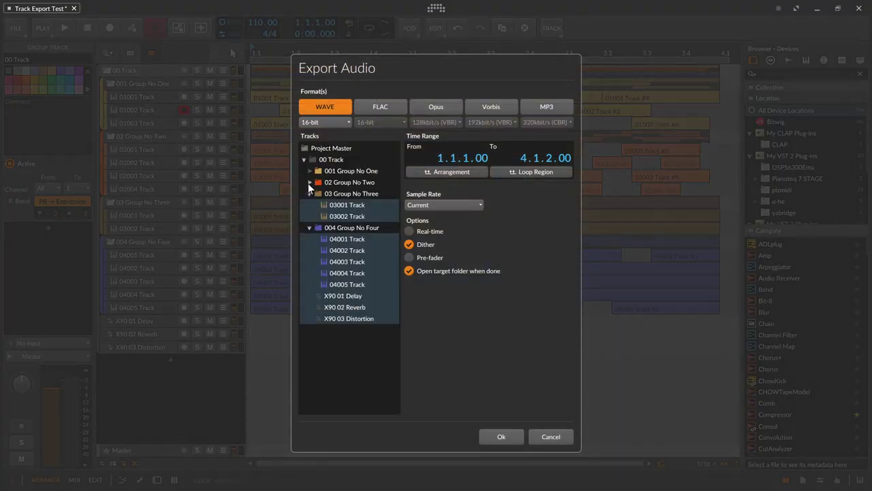
click(308, 182)
click(310, 170)
click(346, 193)
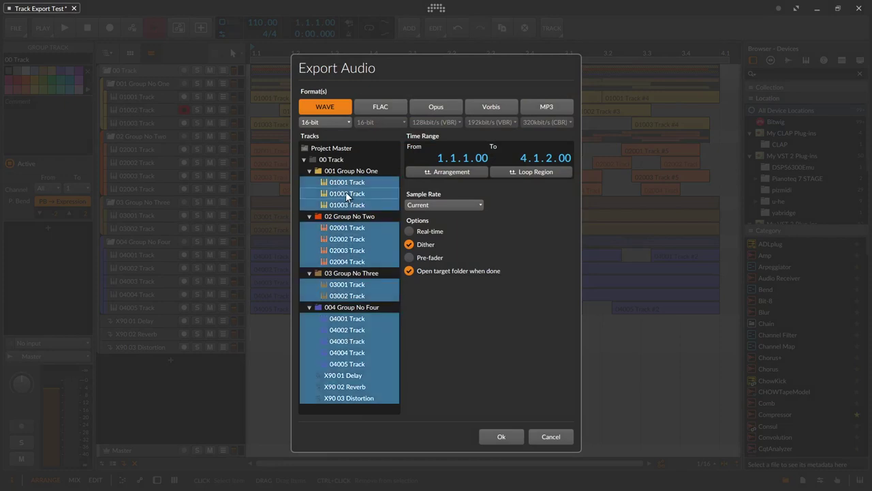
key(ctrl+a)
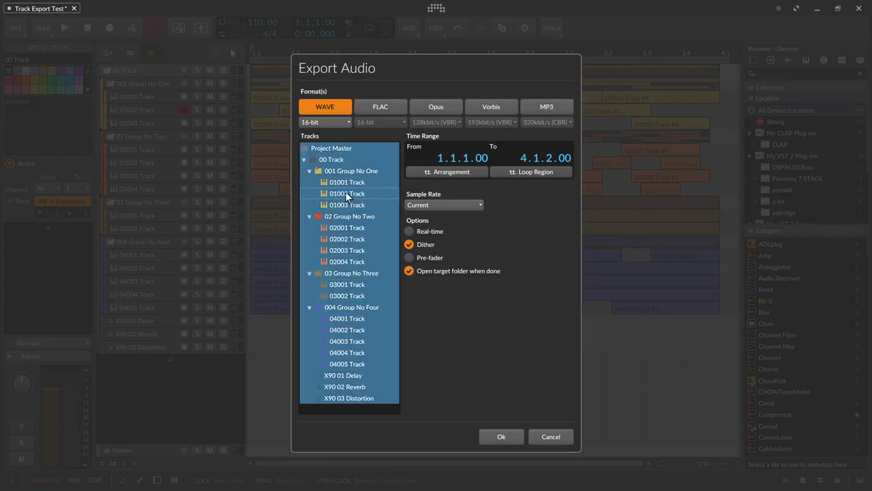
Run the export of all selected entries as 16-bit WAVE files into the Test Export folder
click(501, 436)
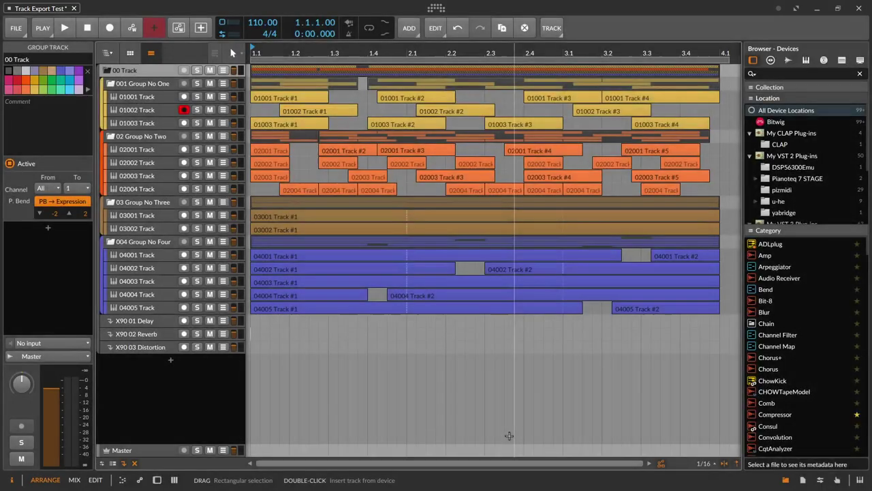
click(699, 434)
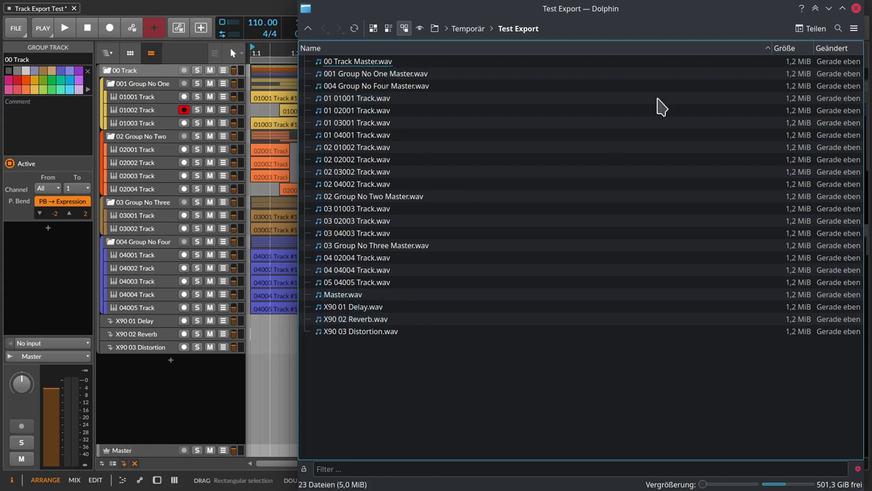
Compare the exported file names with the project's tracks, examining the 001 and 004 group master files and 01 01001 Track.wav
drag(460, 71, 464, 89)
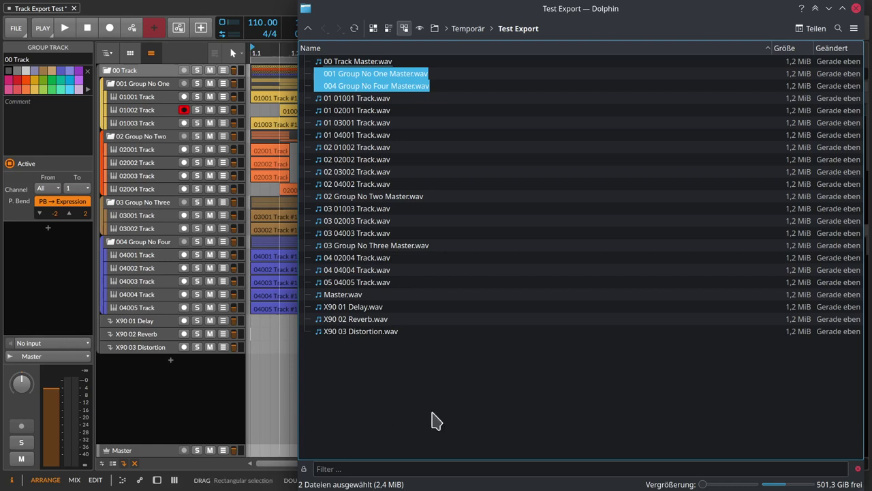
click(447, 374)
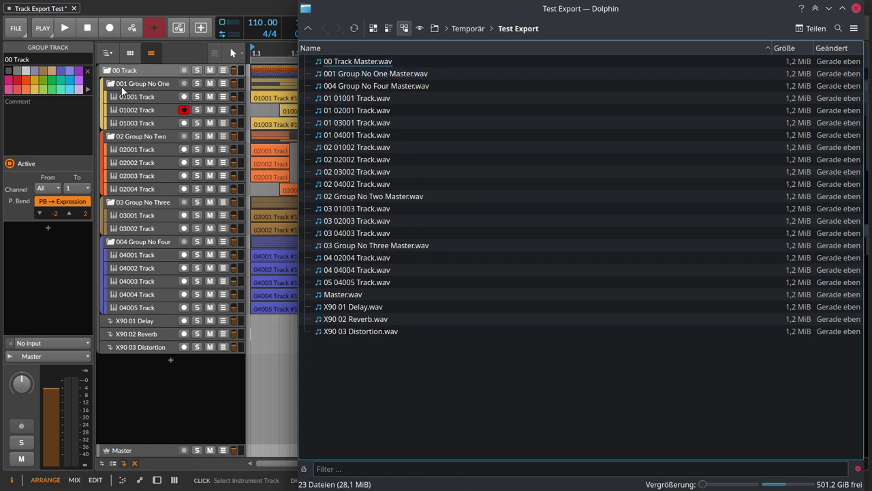
click(433, 99)
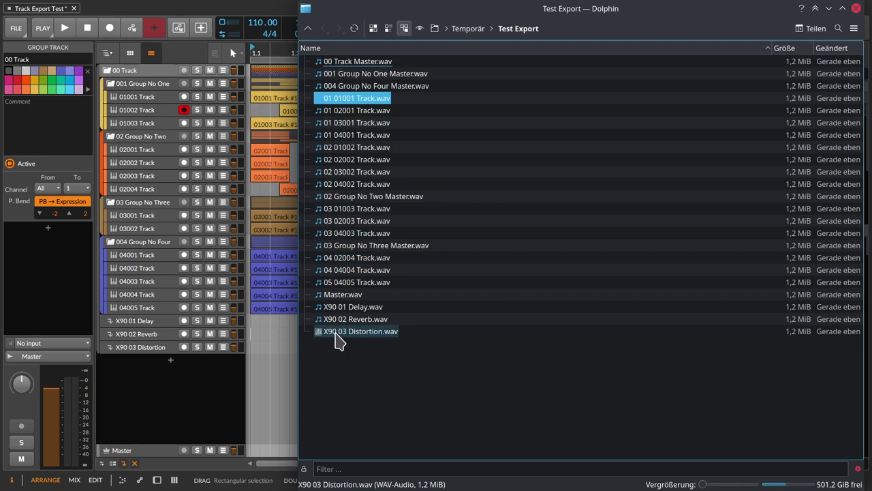
click(408, 364)
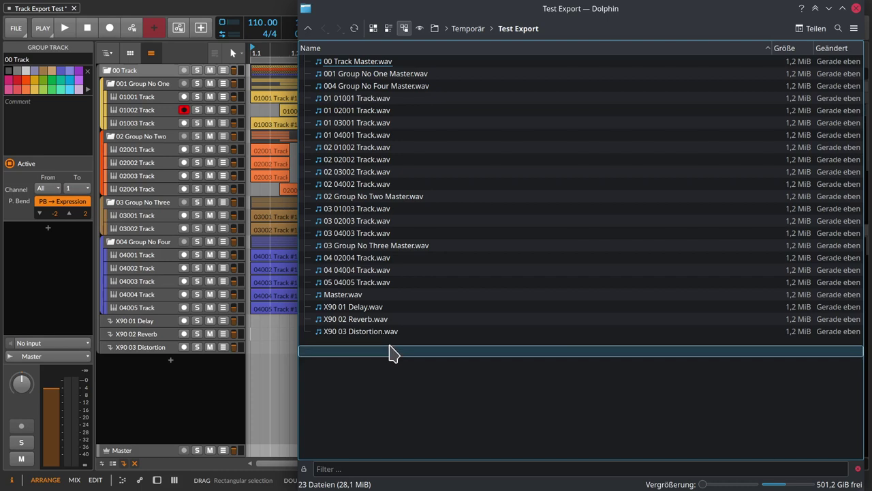